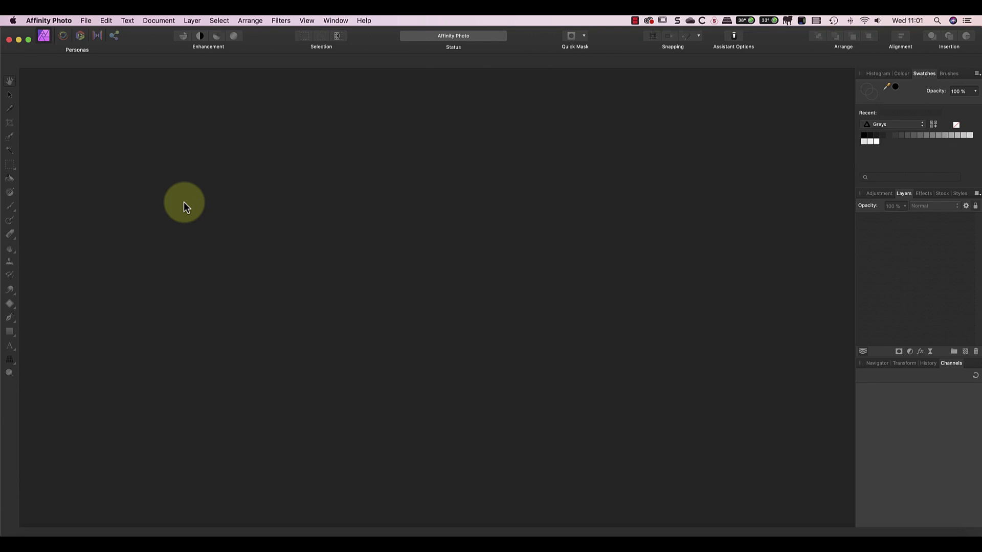
# - Open the recent RAW cactus photo from File > Open Recent into the Develop Persona
pyautogui.click(85, 21)
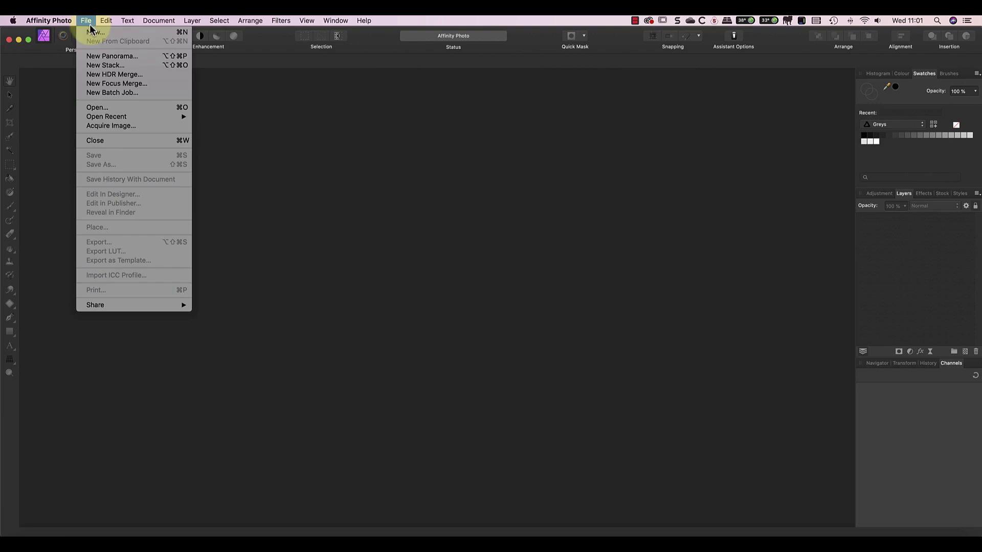
pyautogui.moveTo(107, 116)
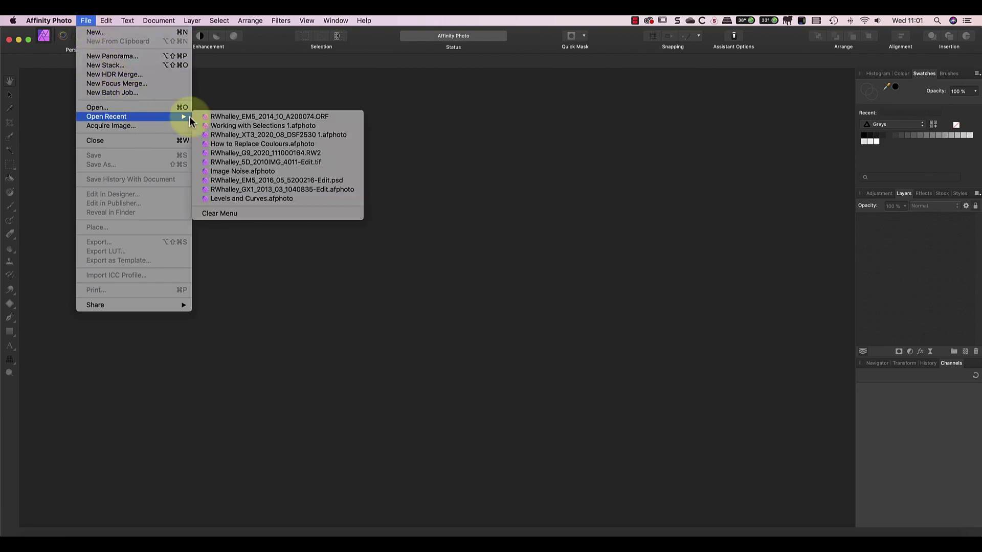
pyautogui.click(242, 117)
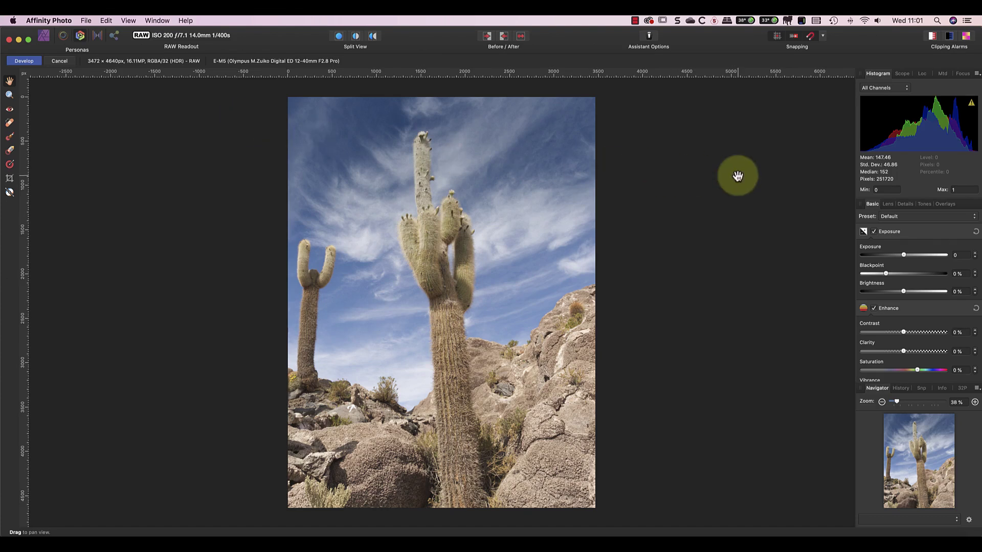
# - Enable Detail Refinement in the Details tab, leaving Radius and Amount at 0%
pyautogui.click(904, 204)
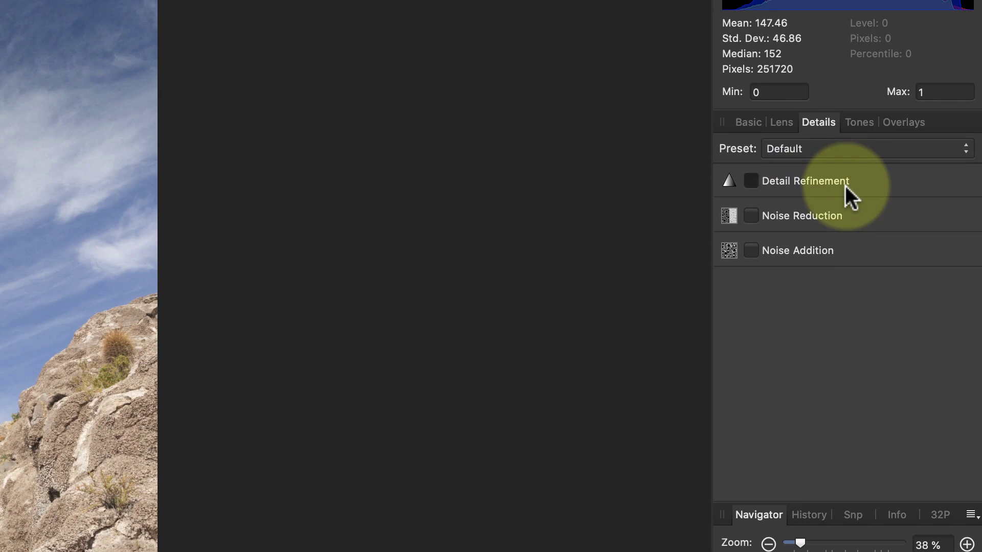
pyautogui.click(845, 186)
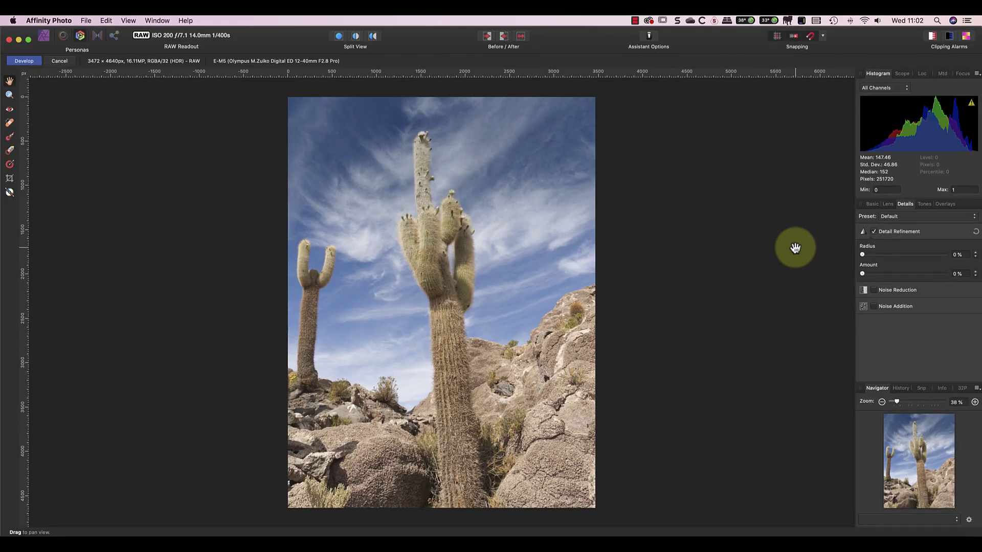
# - Zoom the cactus photo to 100% in steps and pan to the cactus tops
pyautogui.click(974, 403)
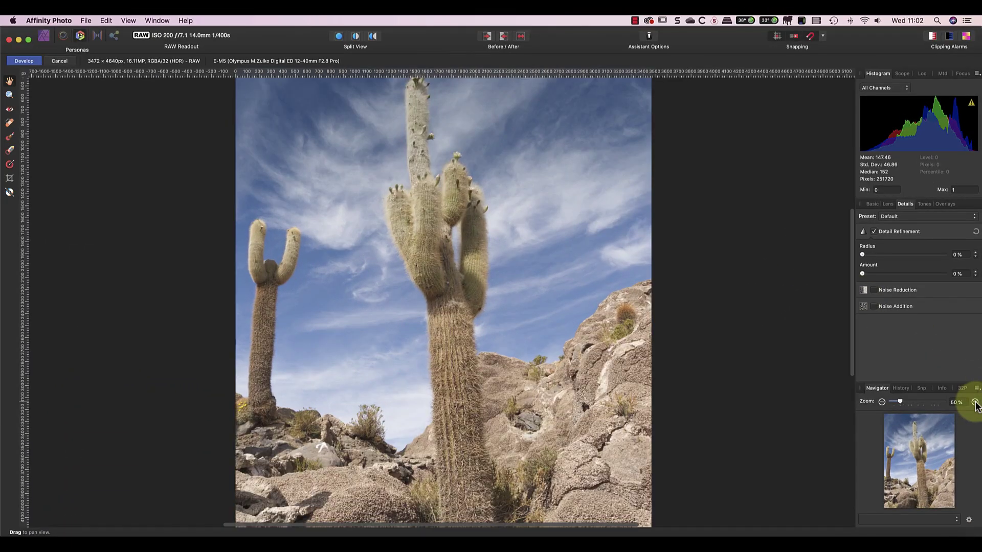
pyautogui.click(974, 403)
pyautogui.click(974, 403)
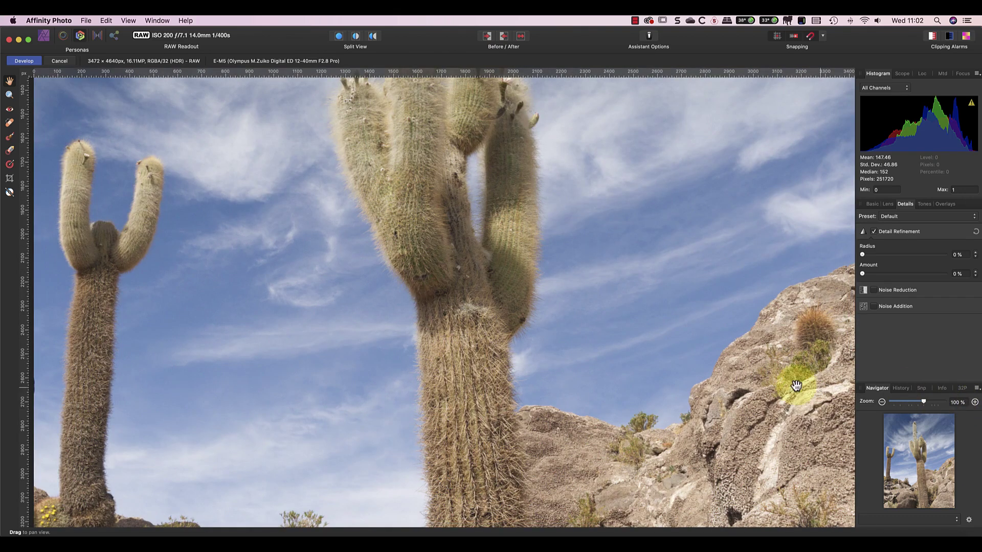
pyautogui.moveTo(629, 368)
pyautogui.mouseDown()
pyautogui.moveTo(657, 471)
pyautogui.moveTo(634, 443)
pyautogui.moveTo(625, 366)
pyautogui.moveTo(633, 340)
pyautogui.moveTo(629, 366)
pyautogui.mouseUp()
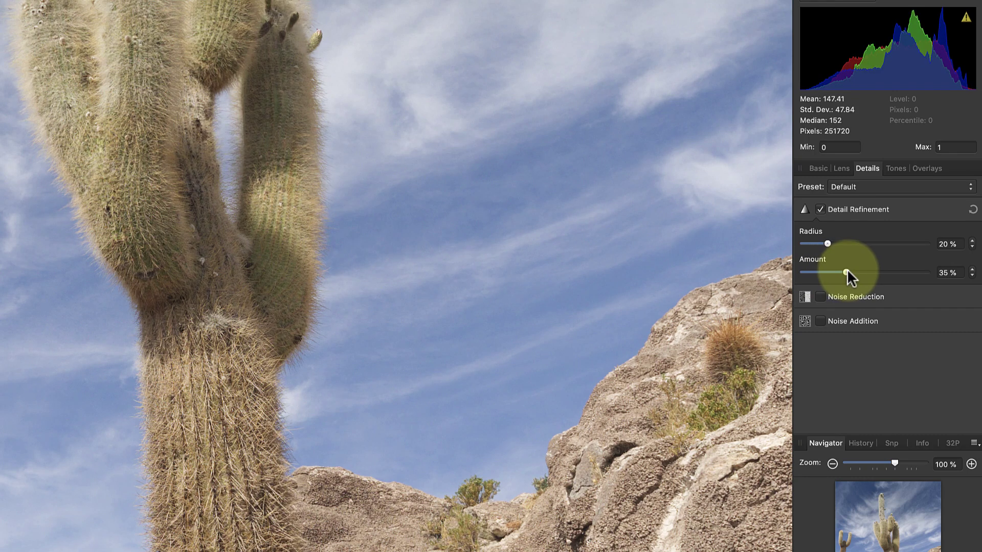
# - Raise the Detail Refinement Amount toward 48% for stronger cactus sharpening
pyautogui.moveTo(847, 272); pyautogui.dragTo(872, 273)
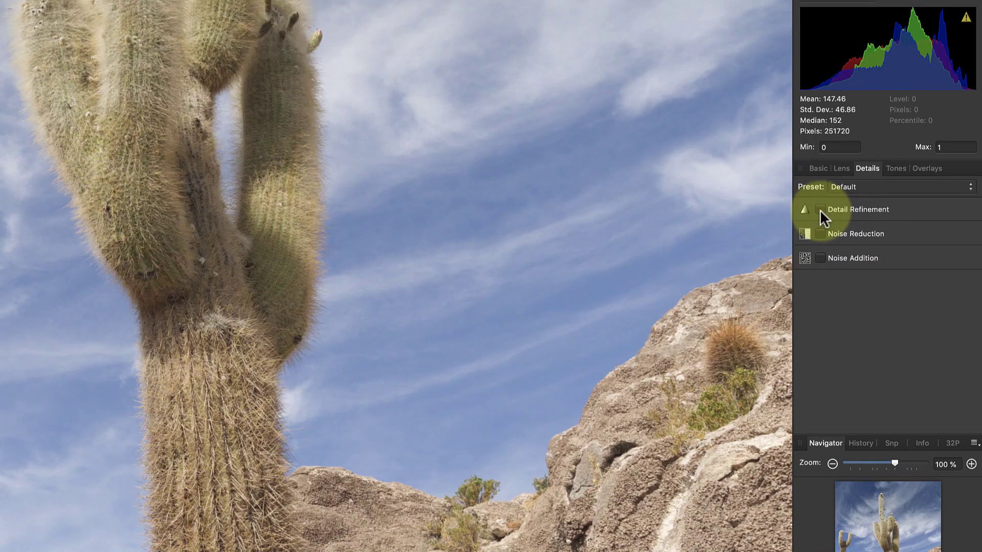
pyautogui.click(820, 210)
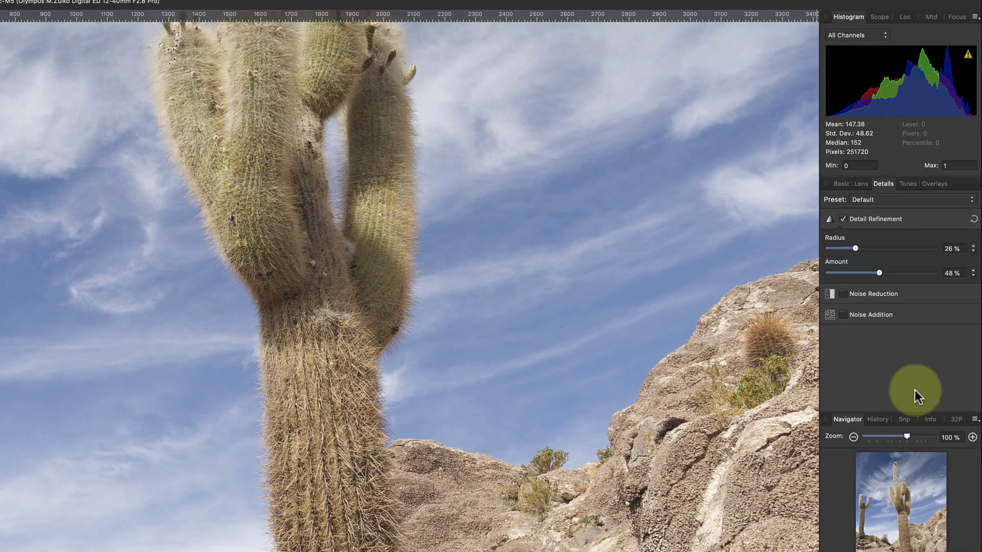
pyautogui.click(972, 437)
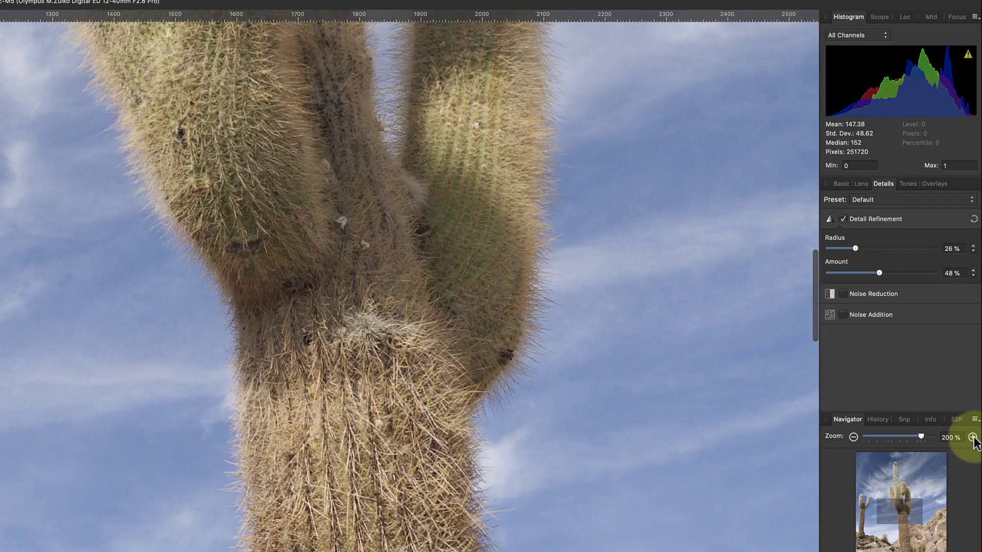
pyautogui.moveTo(772, 423)
pyautogui.mouseDown()
pyautogui.moveTo(670, 344)
pyautogui.moveTo(665, 408)
pyautogui.mouseUp()
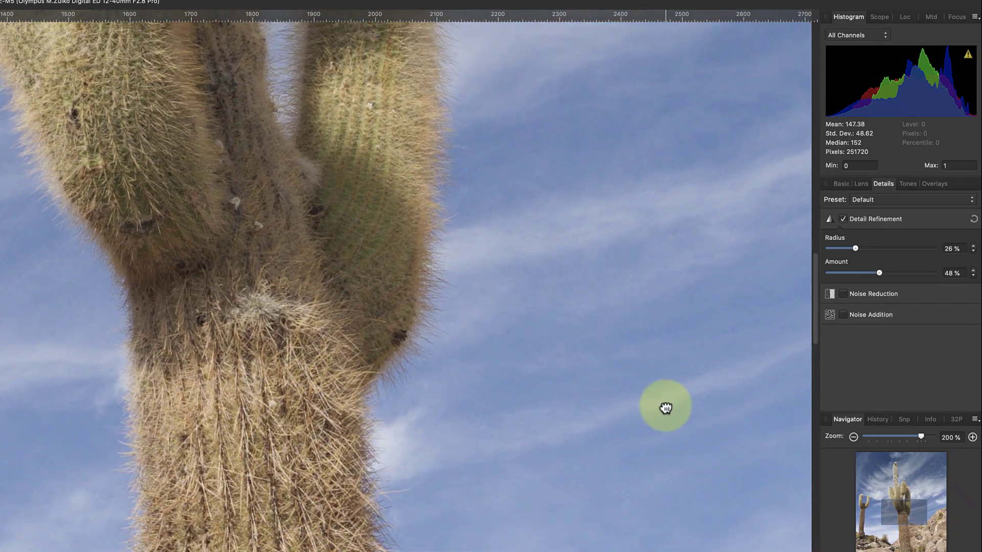
pyautogui.click(843, 219)
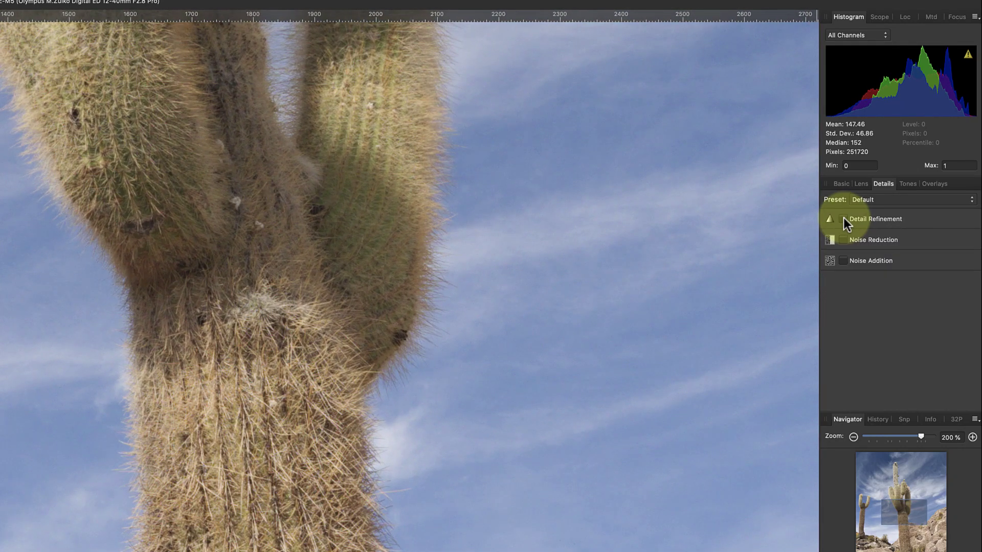
pyautogui.click(843, 219)
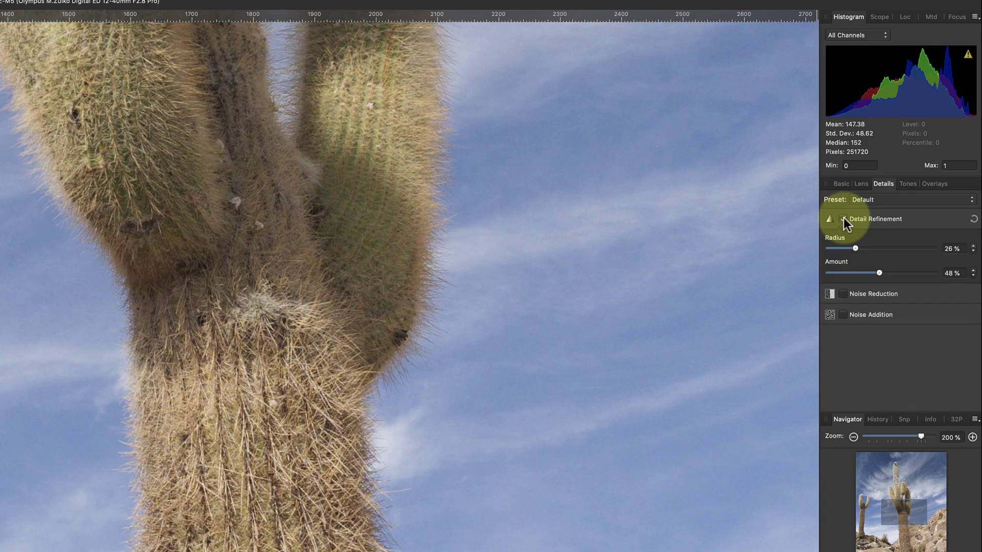
pyautogui.click(843, 218)
pyautogui.click(843, 218)
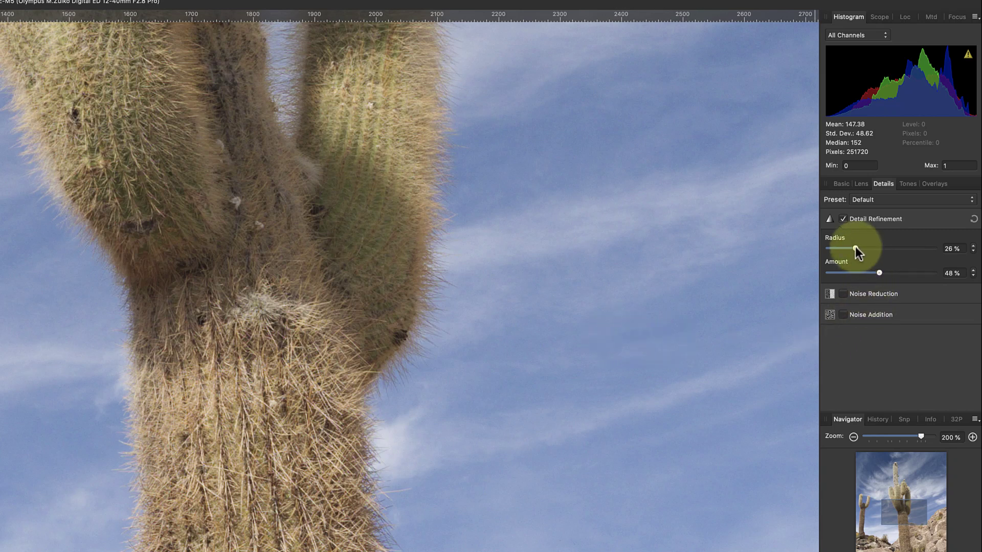
# - Push Radius and Amount high, compare without refinement, then settle on 25% radius, 54% amount
pyautogui.moveTo(854, 248); pyautogui.dragTo(906, 248)
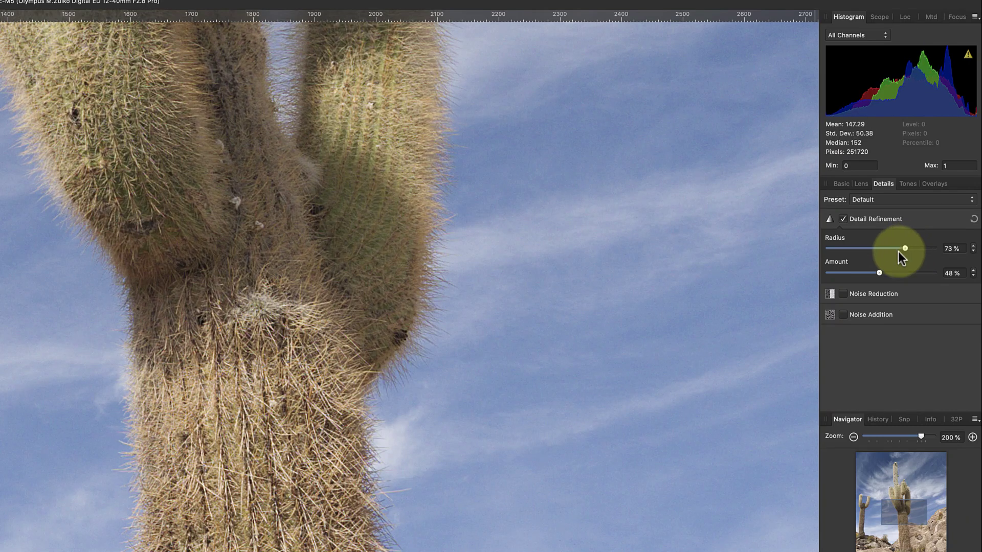
pyautogui.moveTo(879, 273); pyautogui.dragTo(911, 272)
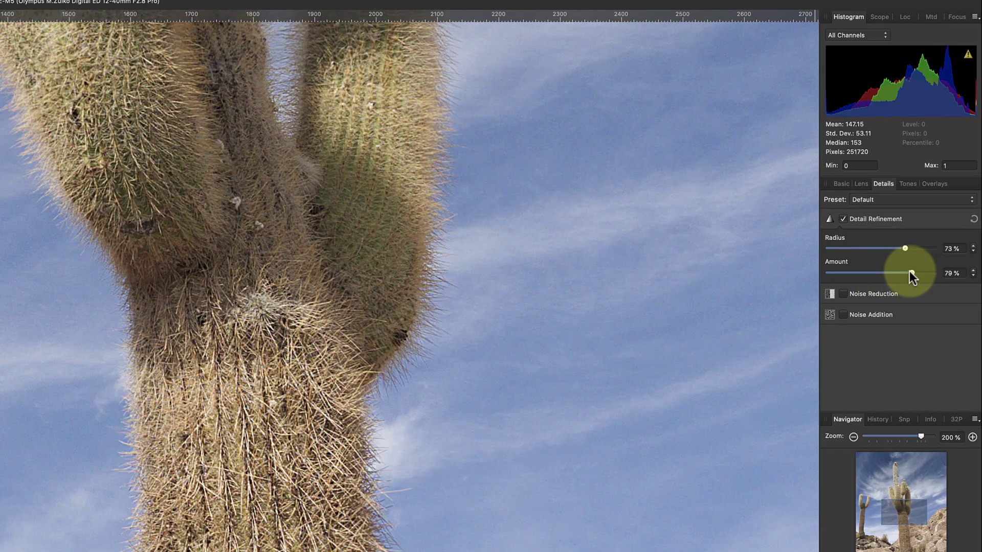
pyautogui.click(843, 218)
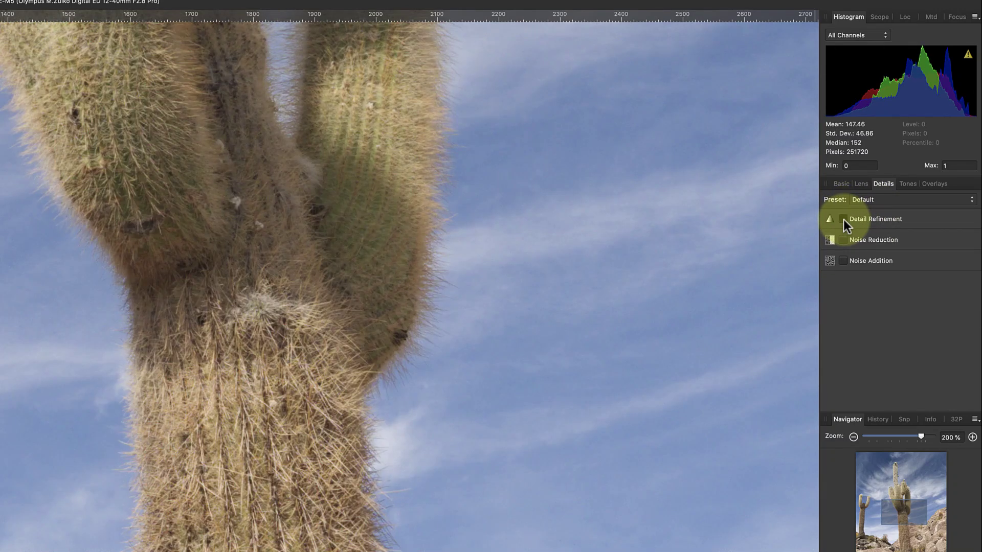
pyautogui.click(842, 219)
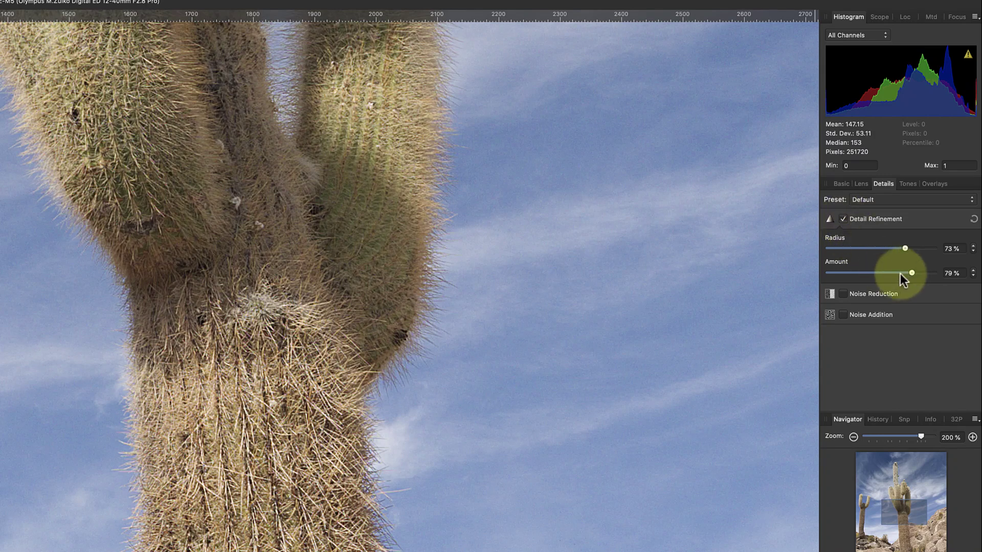
pyautogui.moveTo(910, 273)
pyautogui.mouseDown()
pyautogui.moveTo(884, 274)
pyautogui.moveTo(901, 249)
pyautogui.moveTo(851, 254)
pyautogui.mouseUp()
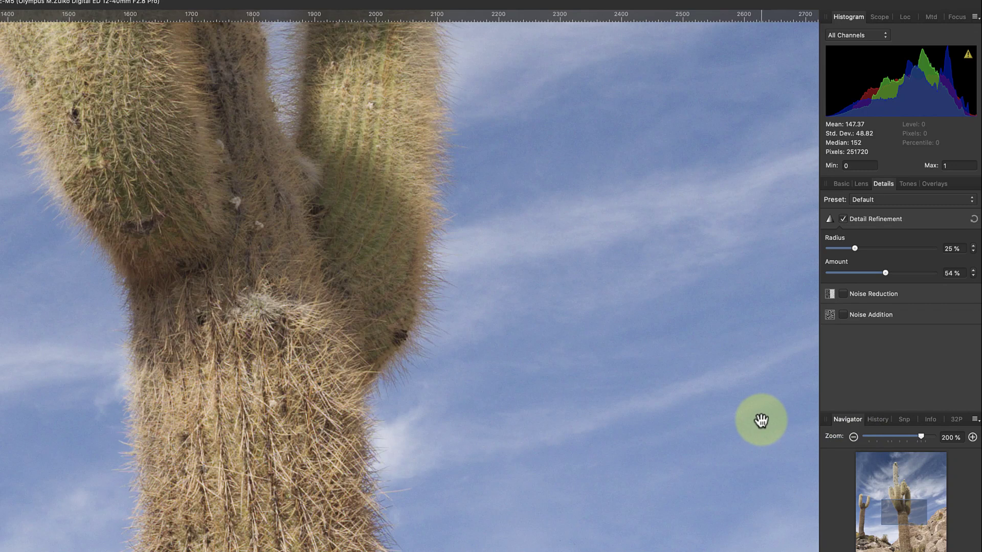
# - Zoom out to 100%, pan toward the rocks, and enable Noise Reduction
pyautogui.click(854, 437)
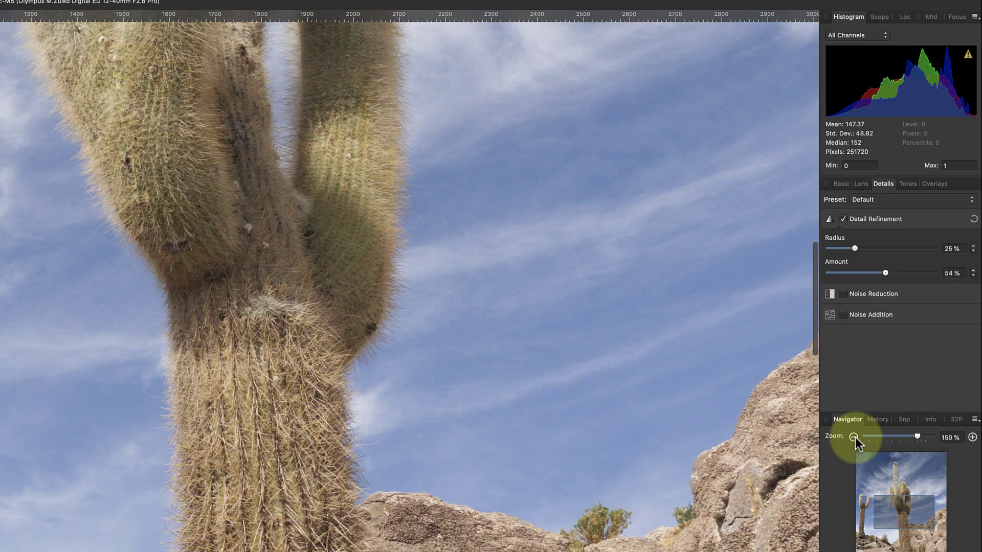
pyautogui.click(853, 437)
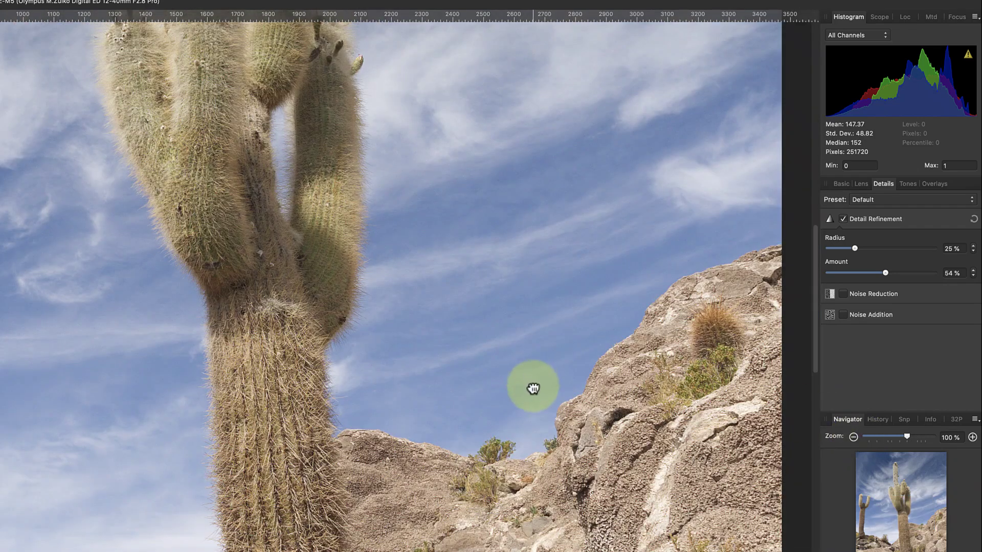
pyautogui.moveTo(529, 388); pyautogui.dragTo(514, 372)
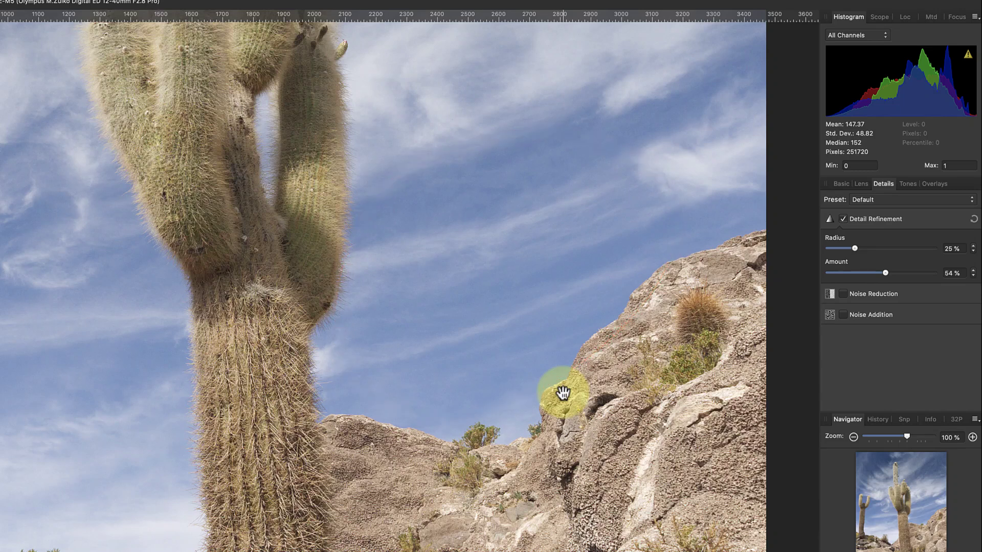
pyautogui.click(879, 298)
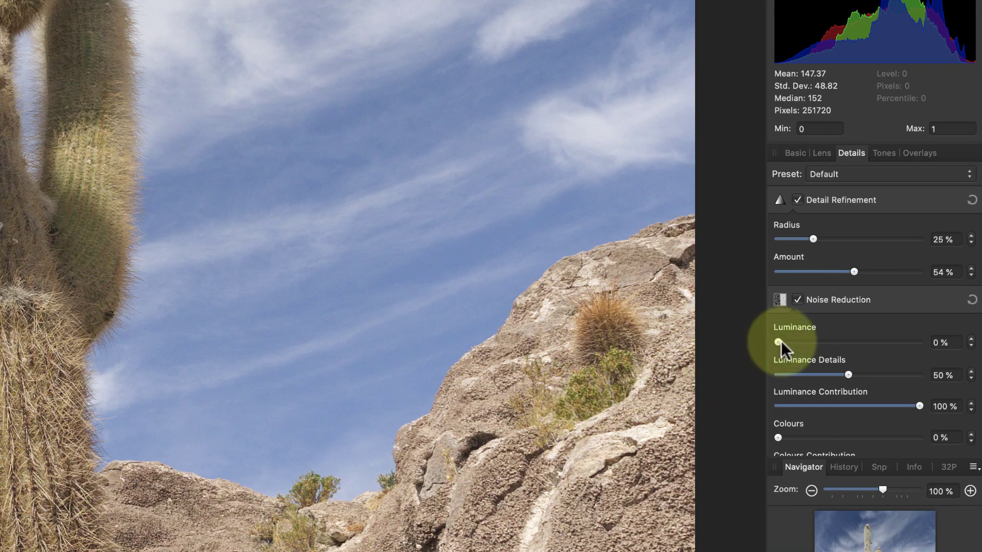
# - Raise Luminance noise reduction to 32%, toggling Noise Reduction off and on twice to compare
pyautogui.moveTo(780, 342); pyautogui.dragTo(800, 341)
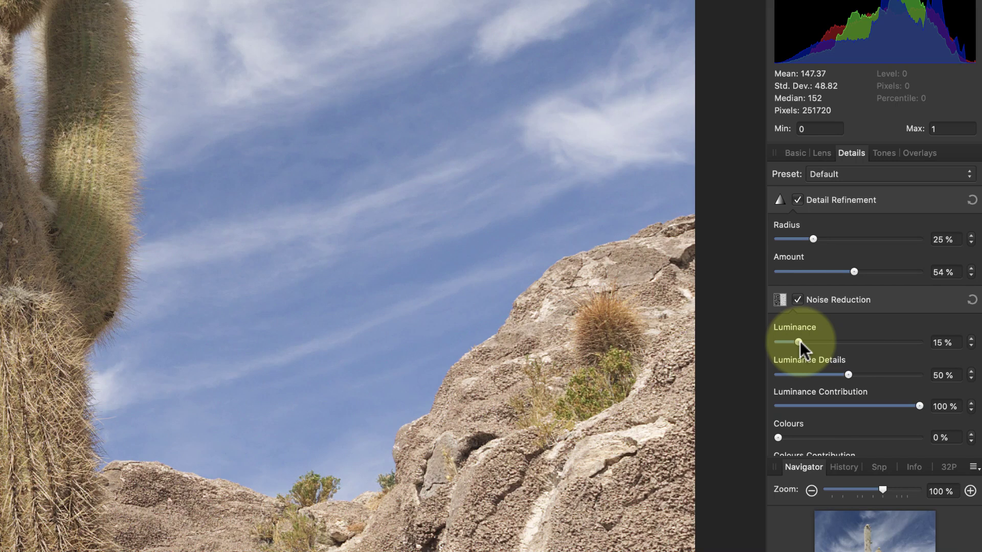
pyautogui.moveTo(799, 341); pyautogui.dragTo(824, 342)
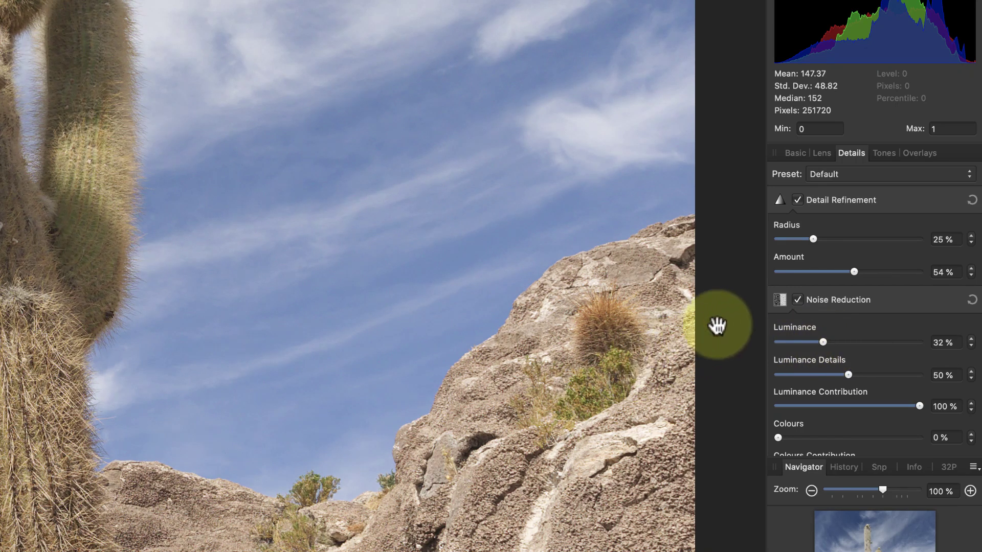
pyautogui.click(800, 297)
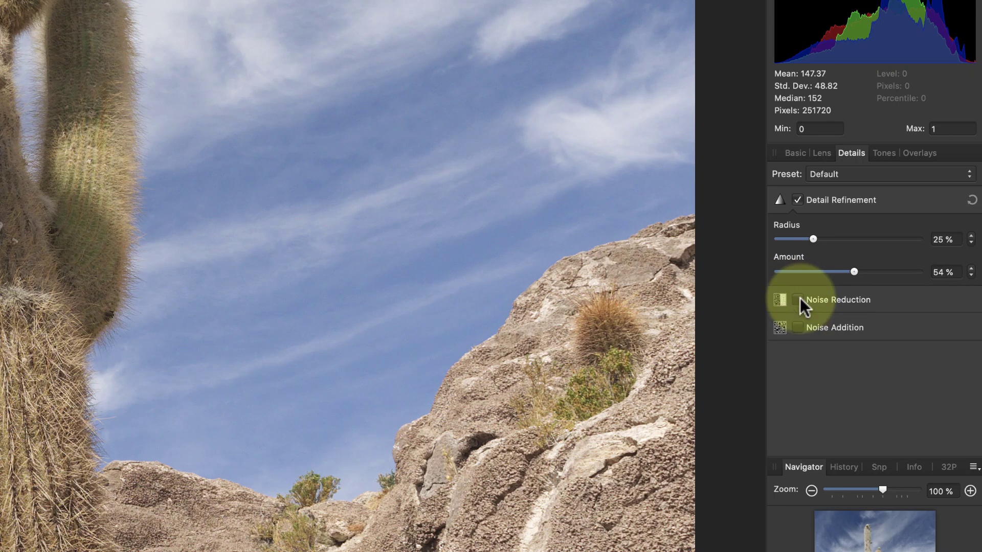
pyautogui.click(800, 298)
pyautogui.click(800, 298)
pyautogui.click(799, 297)
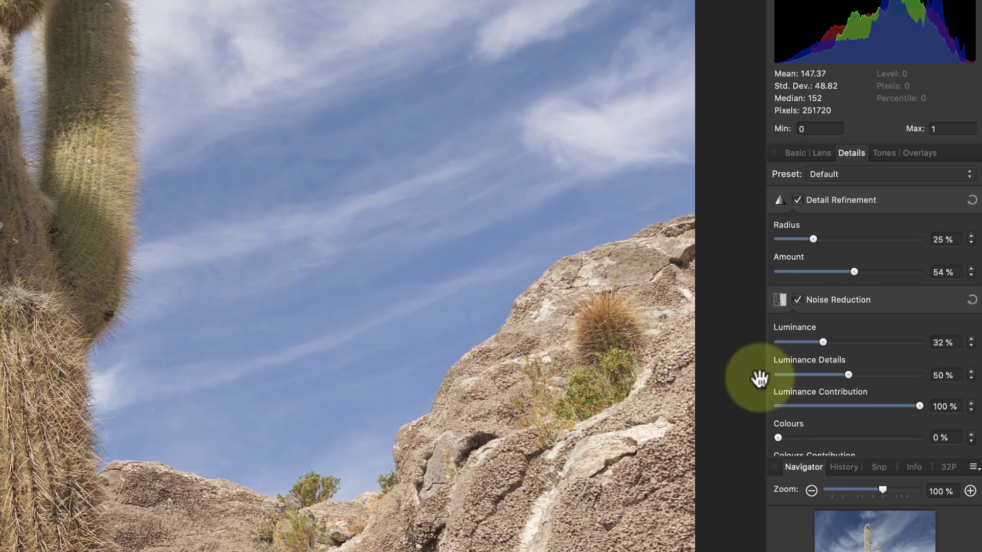
# - Set Luminance Details to 63% and test Luminance Contribution before returning it to 100%
pyautogui.moveTo(848, 373)
pyautogui.mouseDown()
pyautogui.moveTo(890, 375)
pyautogui.moveTo(866, 373)
pyautogui.mouseUp()
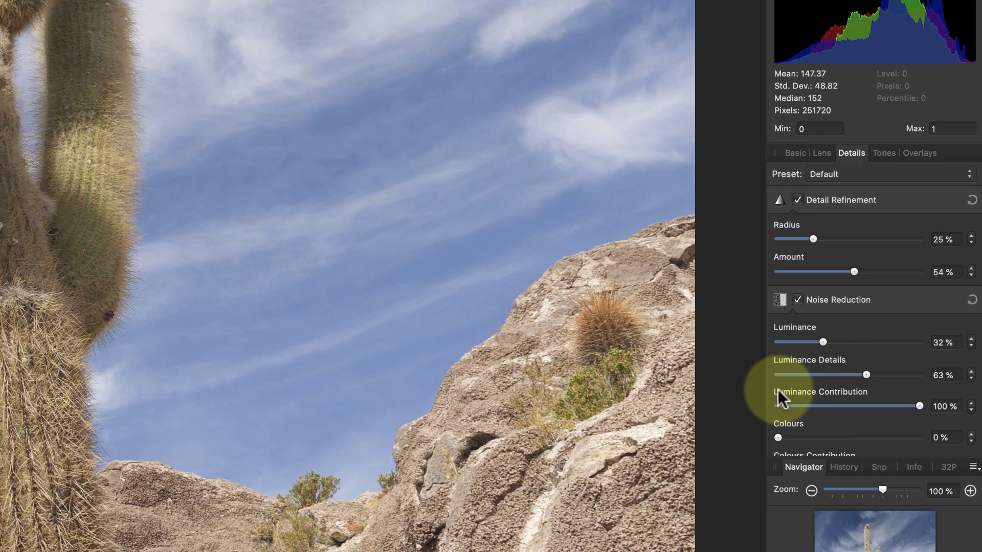
pyautogui.moveTo(918, 404); pyautogui.dragTo(777, 405)
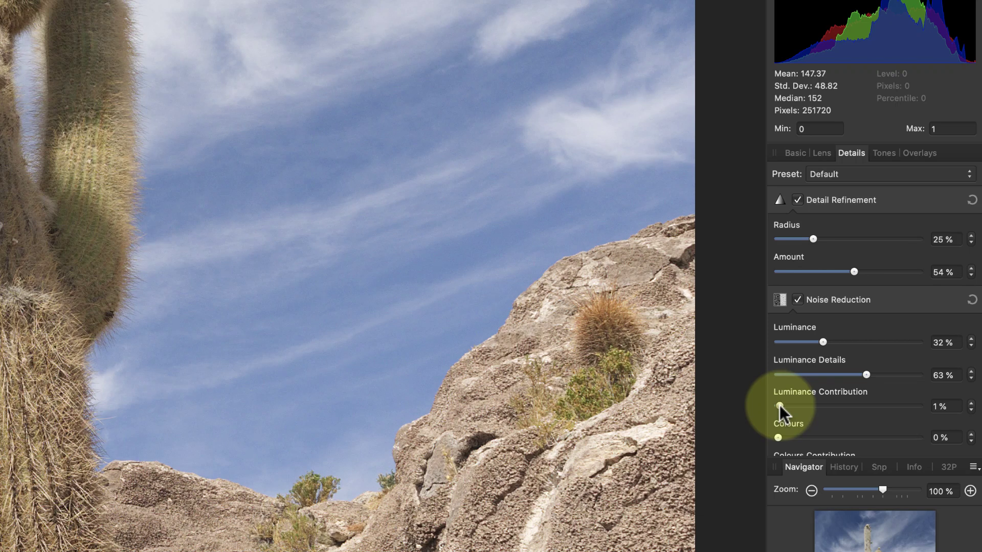
pyautogui.moveTo(779, 405); pyautogui.dragTo(928, 406)
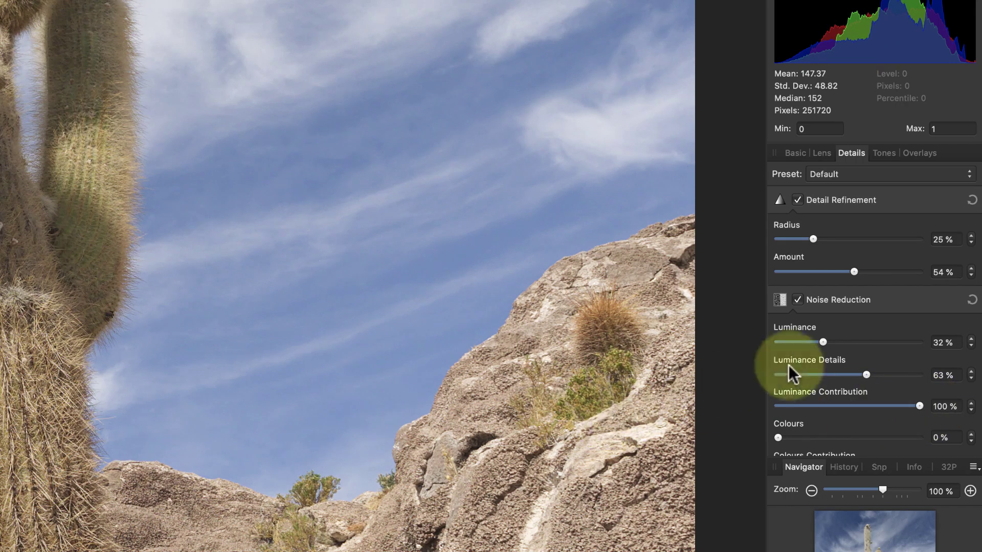
pyautogui.scroll(-3, 824, 364)
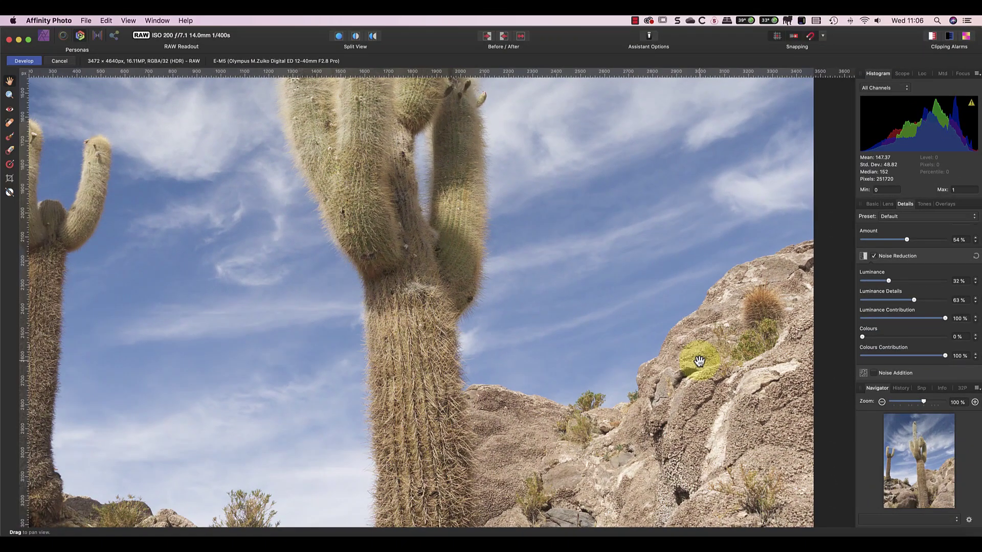
# - Apply the RAW development, turning the cactus photo into a Background pixel layer
pyautogui.click(22, 61)
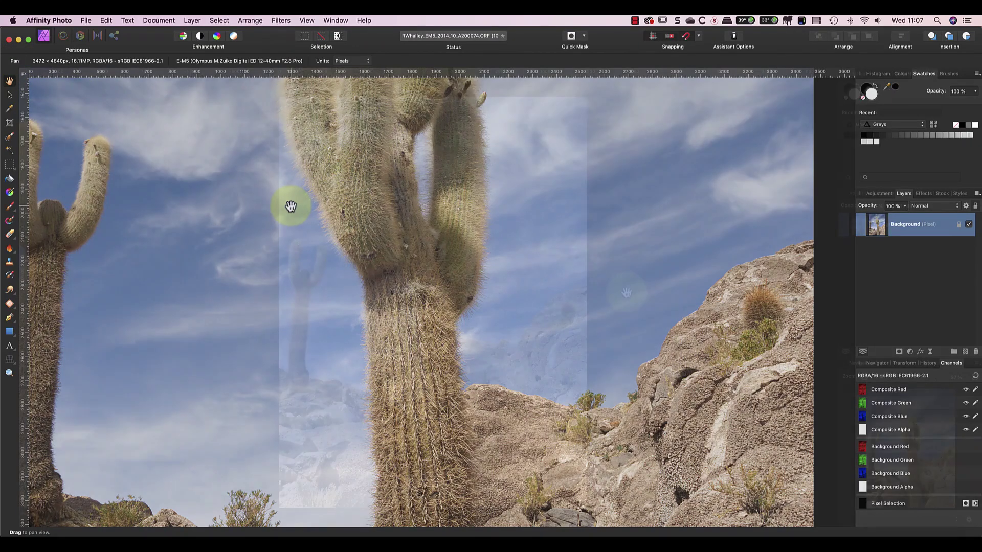